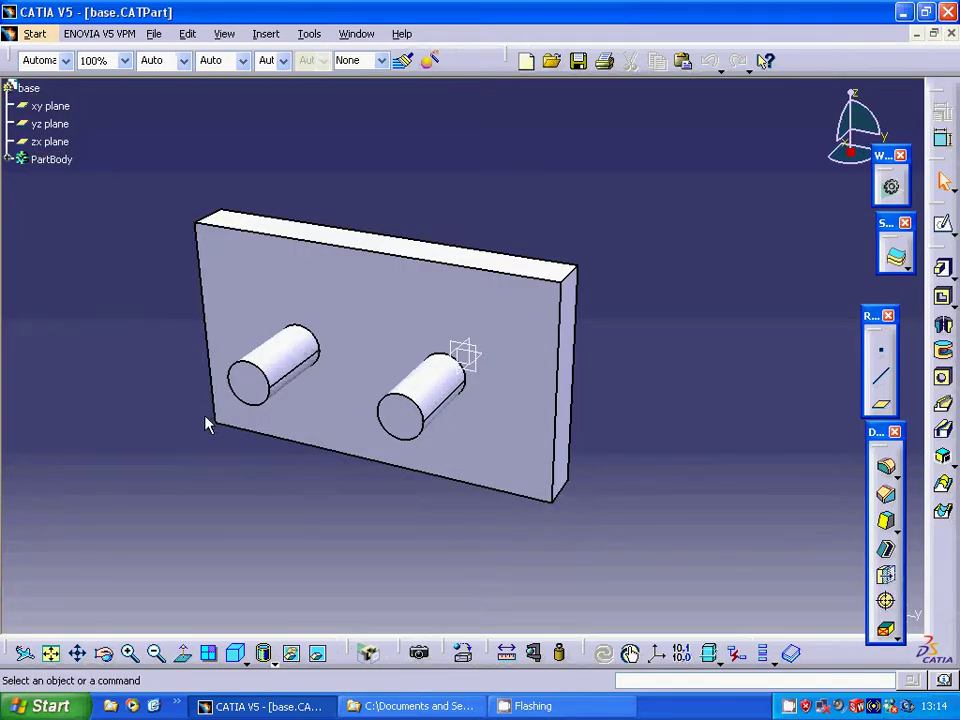
- Open Pad.1's sketch in the base part to examine the plate outline and its dimensions, and return to the solid
{"action": "left_click", "coordinate": [9, 159]}
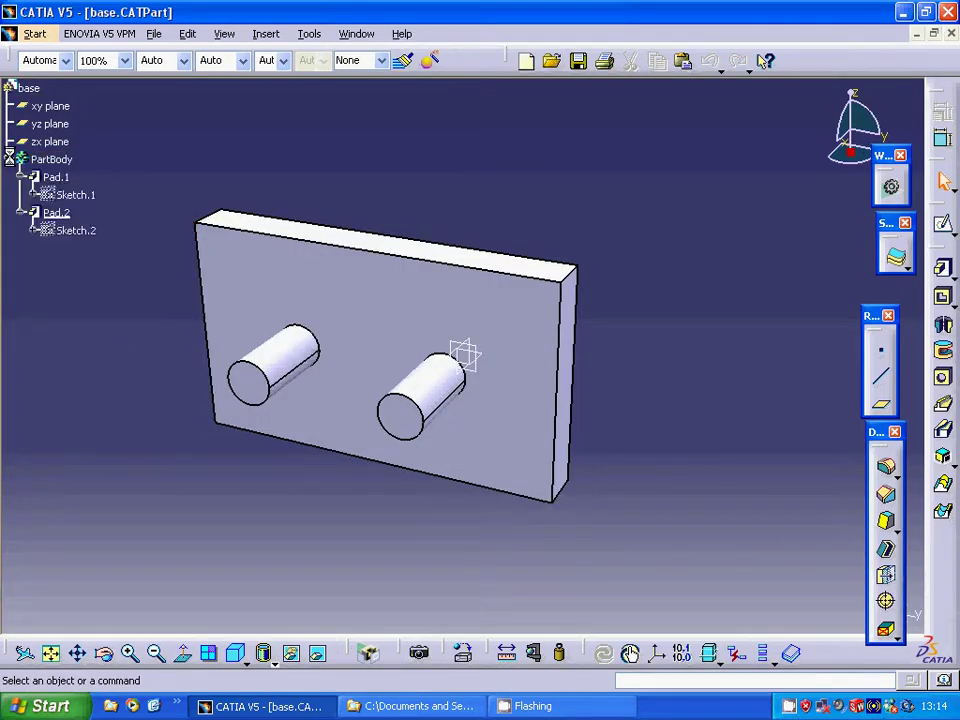
{"action": "right_click", "coordinate": [62, 196]}
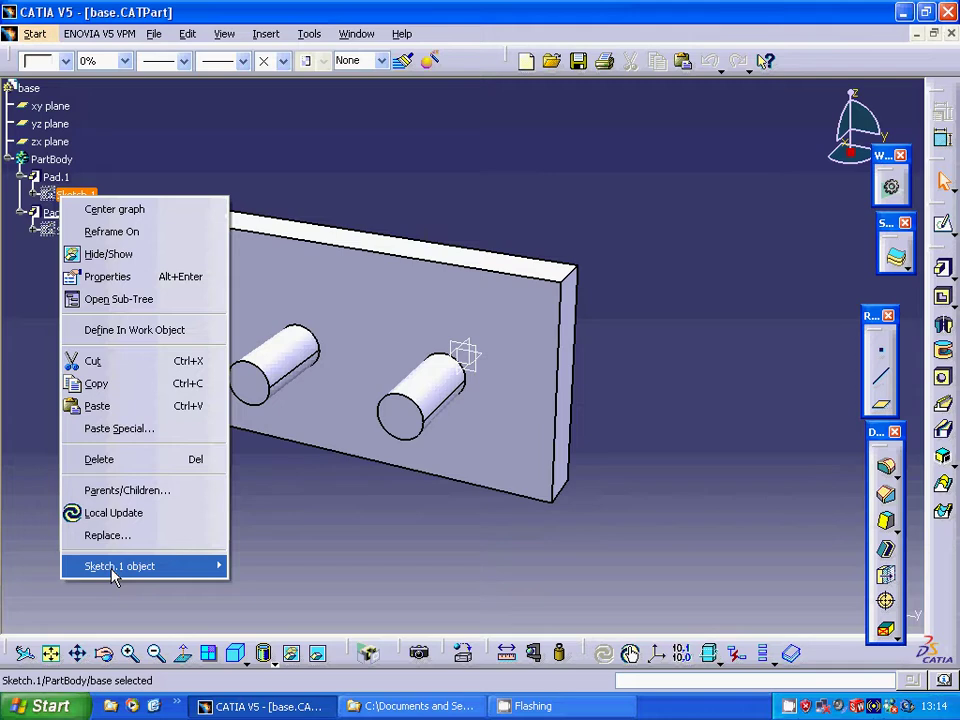
{"action": "mouse_move", "coordinate": [200, 566]}
{"action": "left_click", "coordinate": [266, 574]}
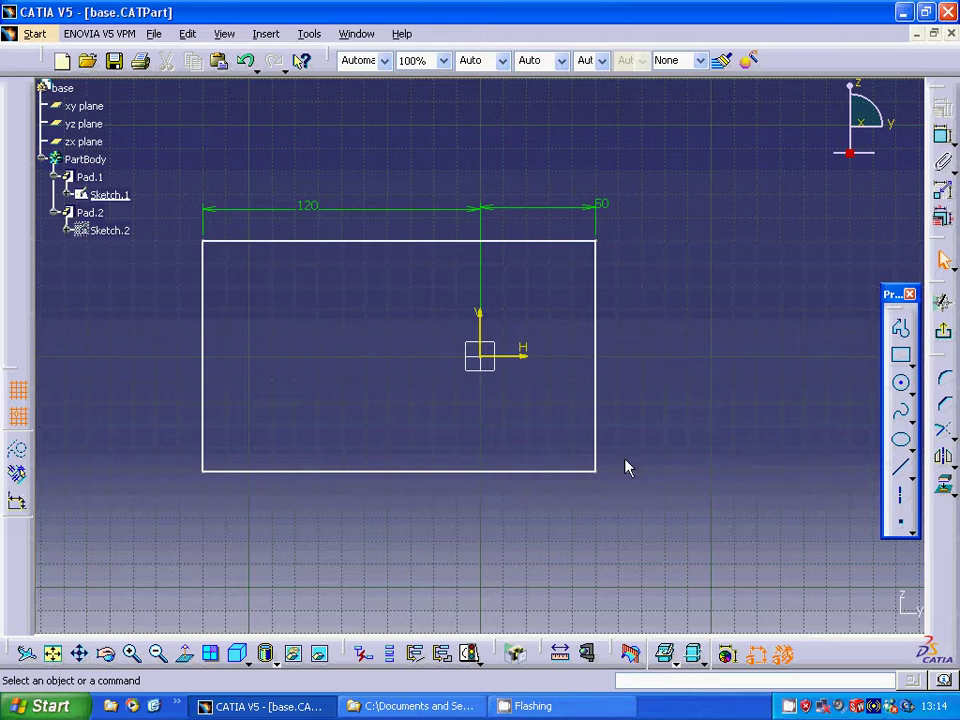
{"action": "left_click", "coordinate": [946, 338]}
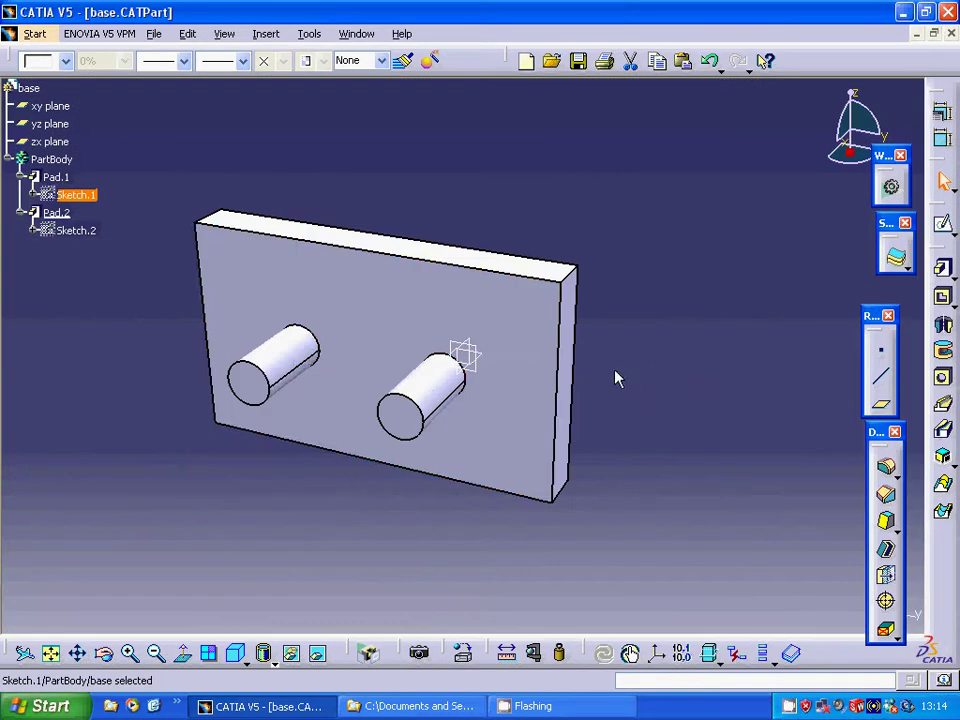
- Open Pad.2's sketch in the base part to examine the two pin circles, and return to the solid
{"action": "right_click", "coordinate": [78, 242]}
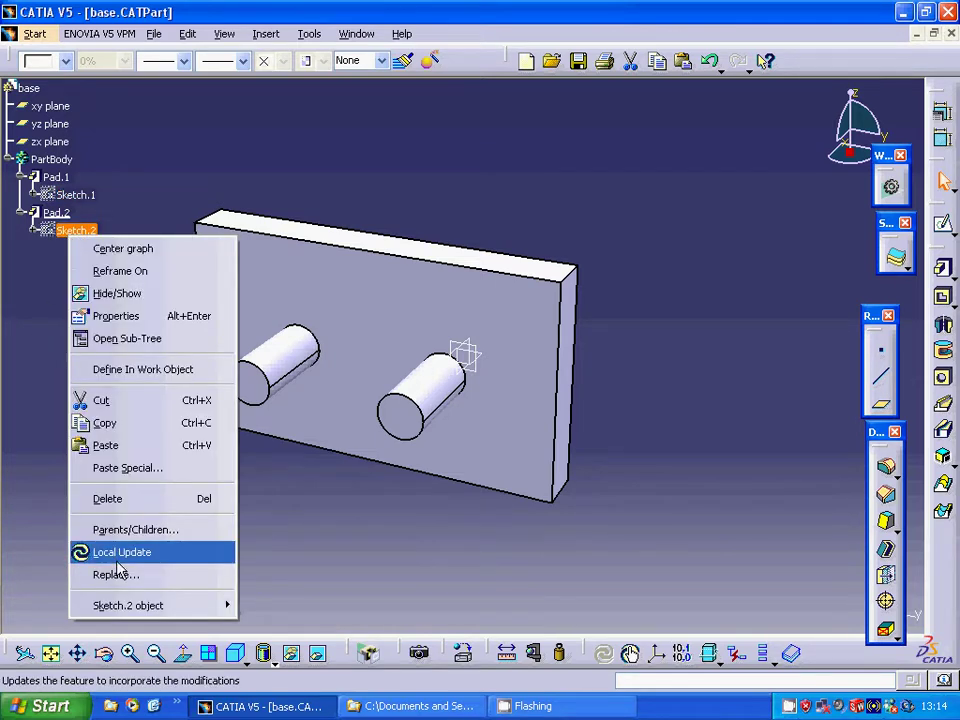
{"action": "left_click", "coordinate": [333, 488]}
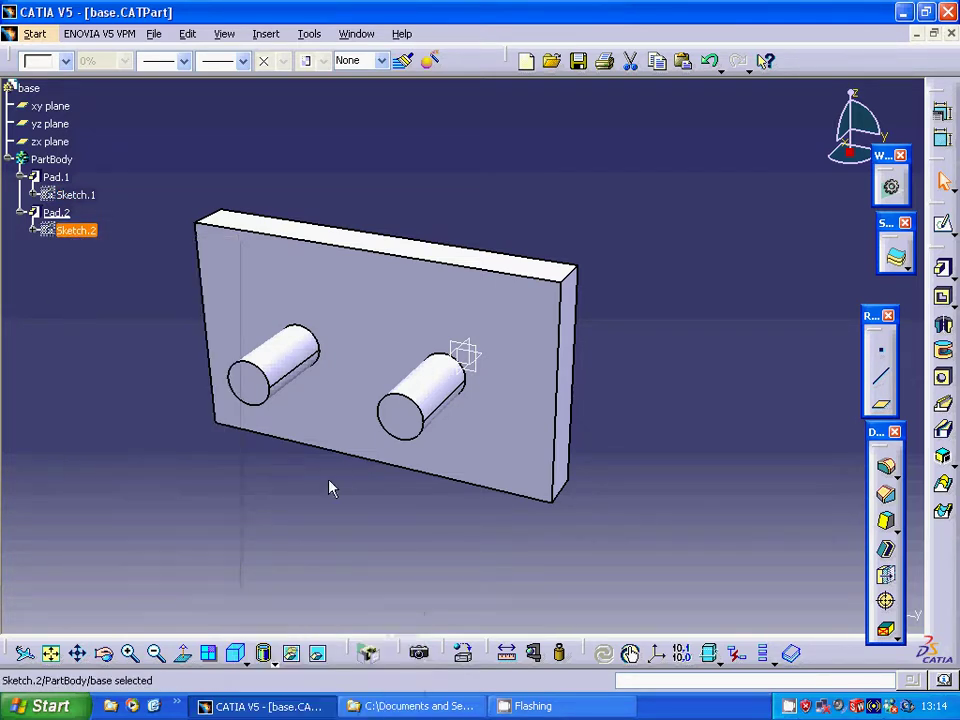
{"action": "right_click", "coordinate": [78, 234]}
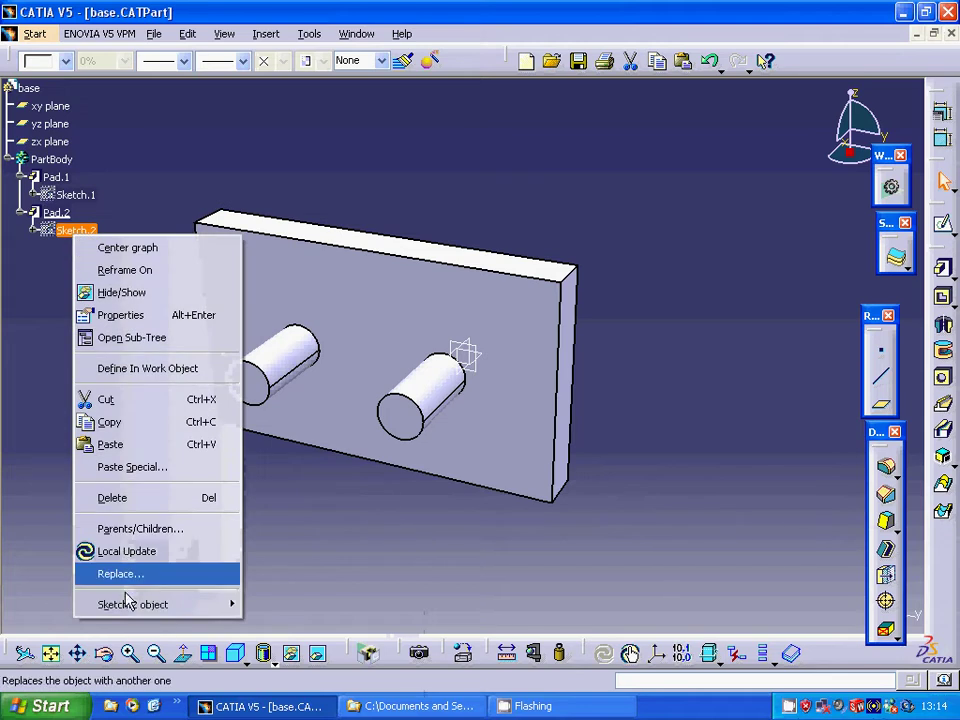
{"action": "mouse_move", "coordinate": [137, 604]}
{"action": "left_click", "coordinate": [268, 605]}
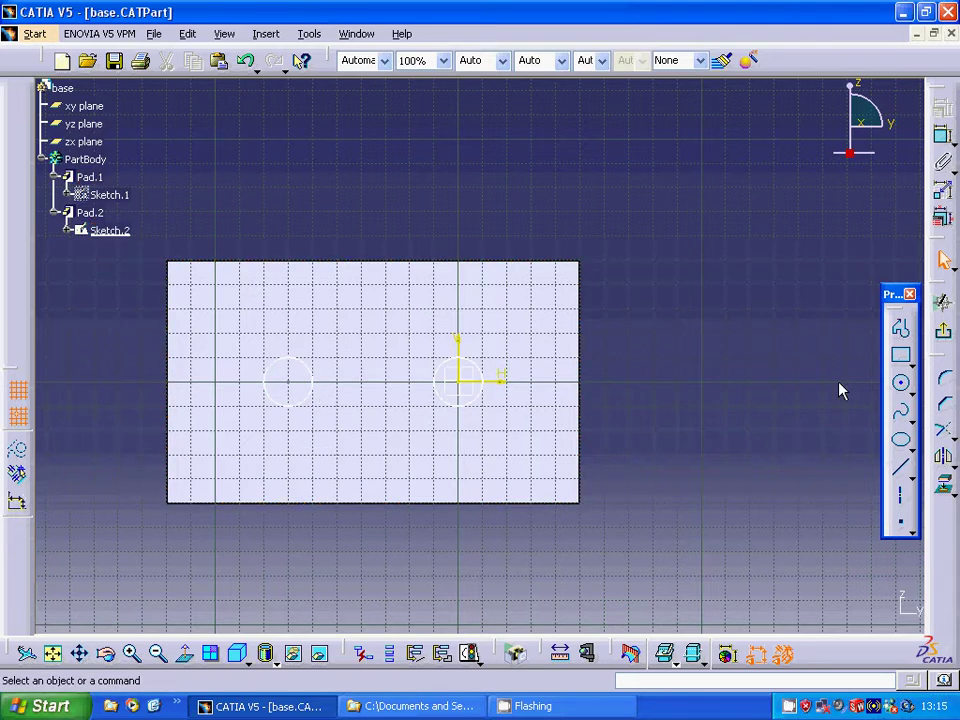
{"action": "left_click", "coordinate": [943, 331]}
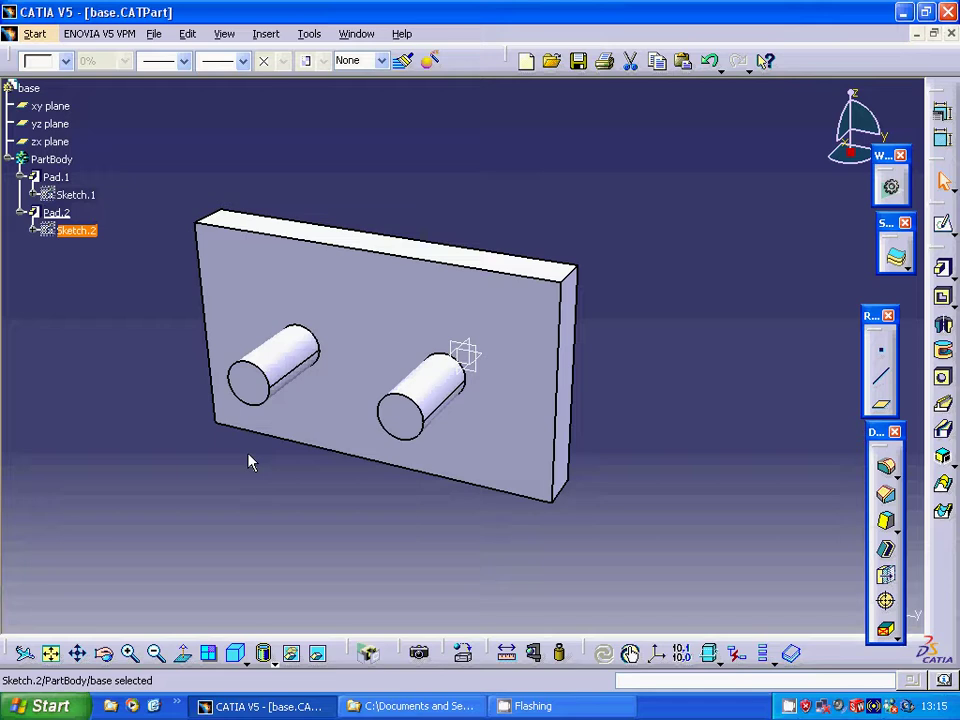
- Switch to gear.CATPart and examine Pad.1's sketch of the gear body and bore, leaving the sketch unedited
{"action": "left_click", "coordinate": [357, 34]}
{"action": "left_click", "coordinate": [392, 160]}
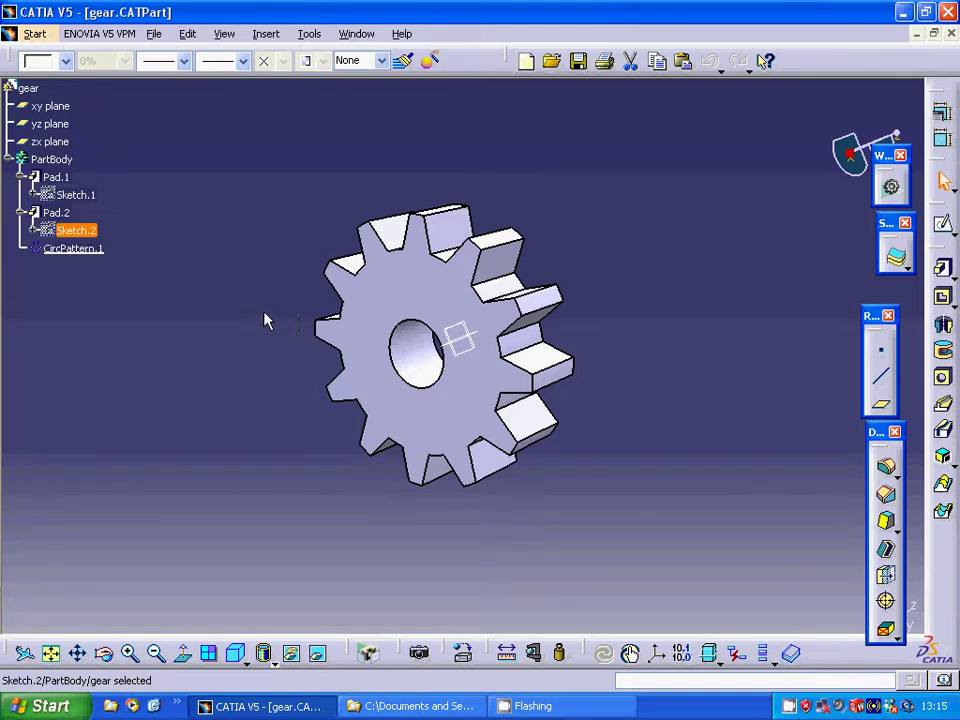
{"action": "left_click", "coordinate": [84, 197]}
{"action": "right_click", "coordinate": [79, 197]}
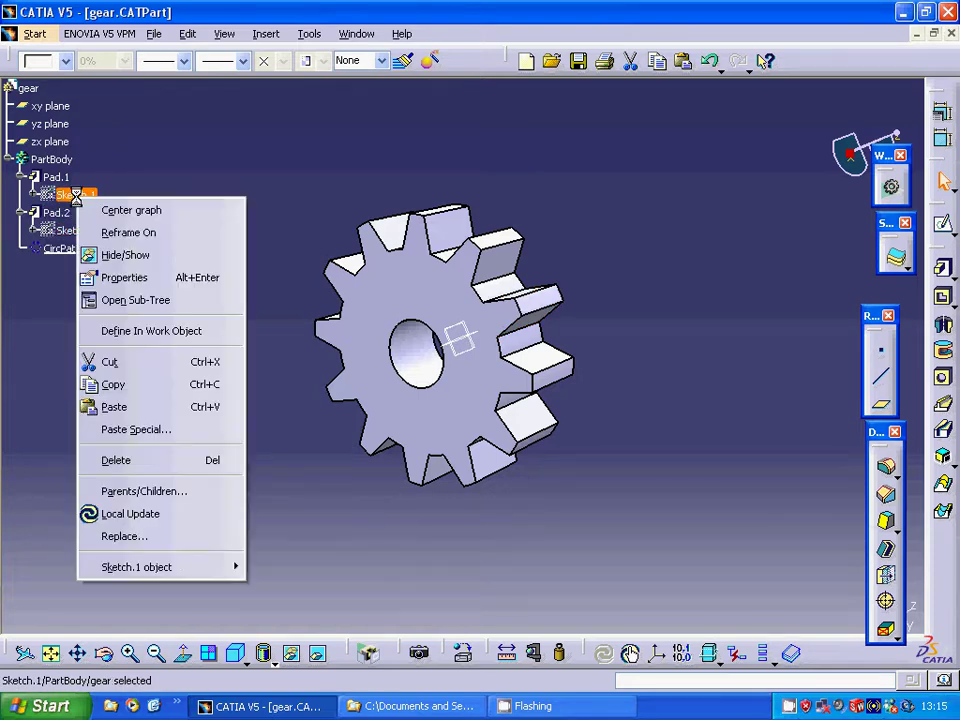
{"action": "mouse_move", "coordinate": [168, 578]}
{"action": "left_click", "coordinate": [276, 570]}
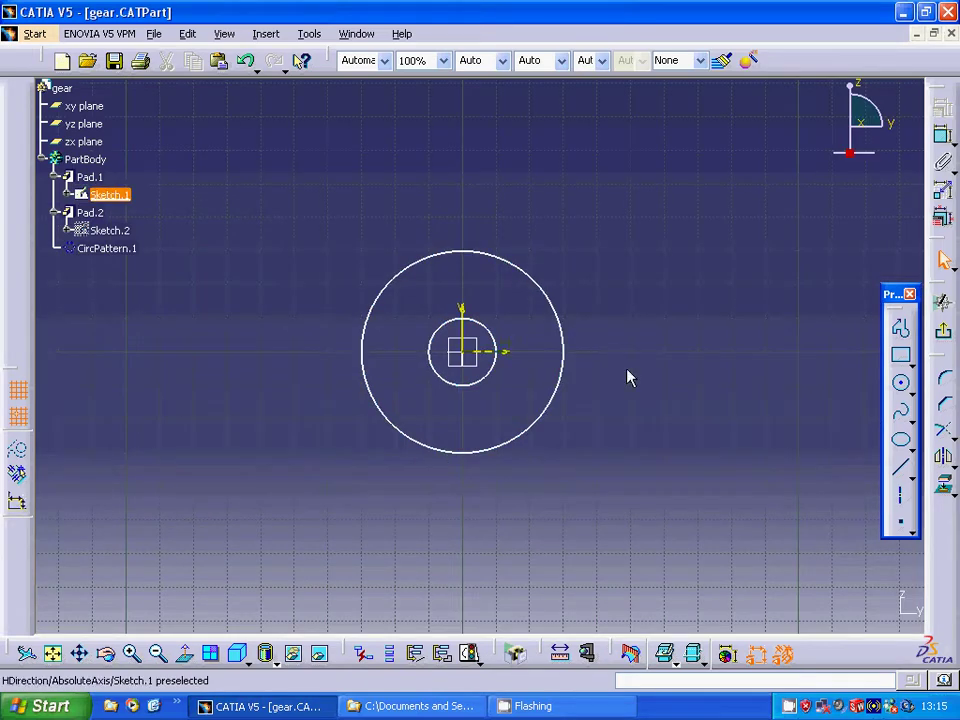
{"action": "left_click", "coordinate": [943, 260]}
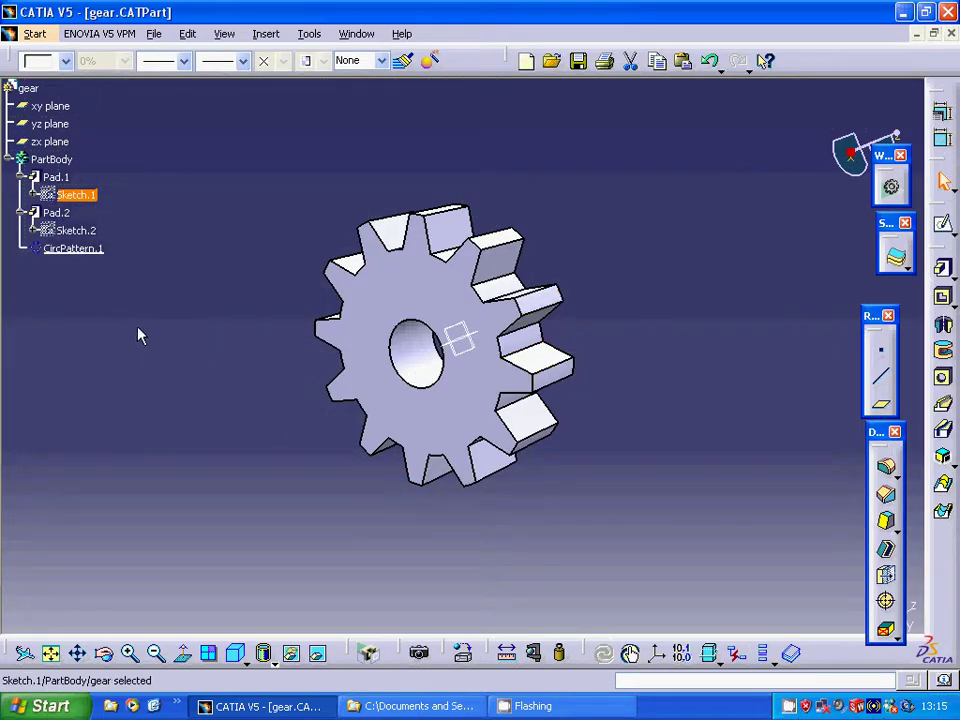
- Open Pad.2's sketch in the gear part to examine the tooth profile, and return to the solid
{"action": "right_click", "coordinate": [75, 230]}
{"action": "mouse_move", "coordinate": [150, 598]}
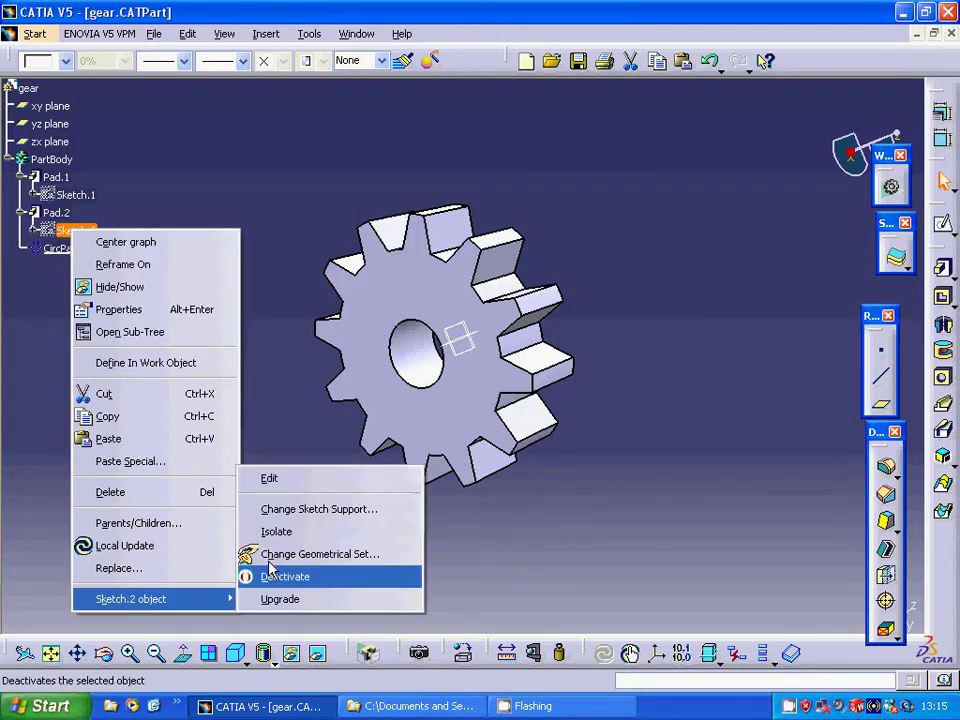
{"action": "left_click", "coordinate": [262, 478]}
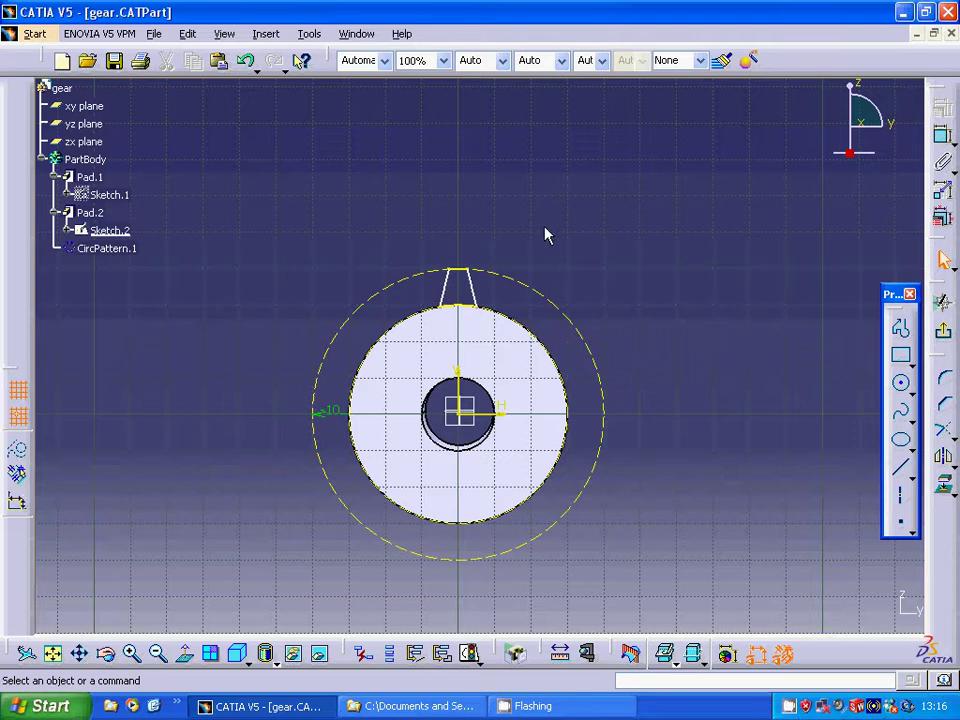
{"action": "left_click", "coordinate": [943, 338]}
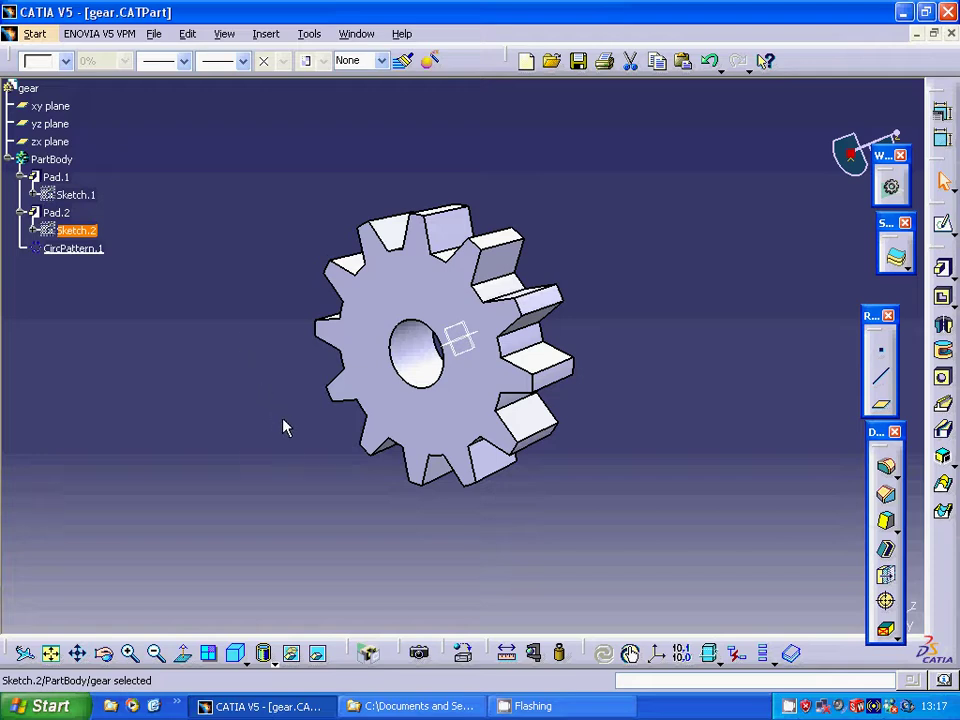
- Create a new product in the Assembly Design workbench
{"action": "left_click", "coordinate": [34, 34]}
{"action": "mouse_move", "coordinate": [57, 116]}
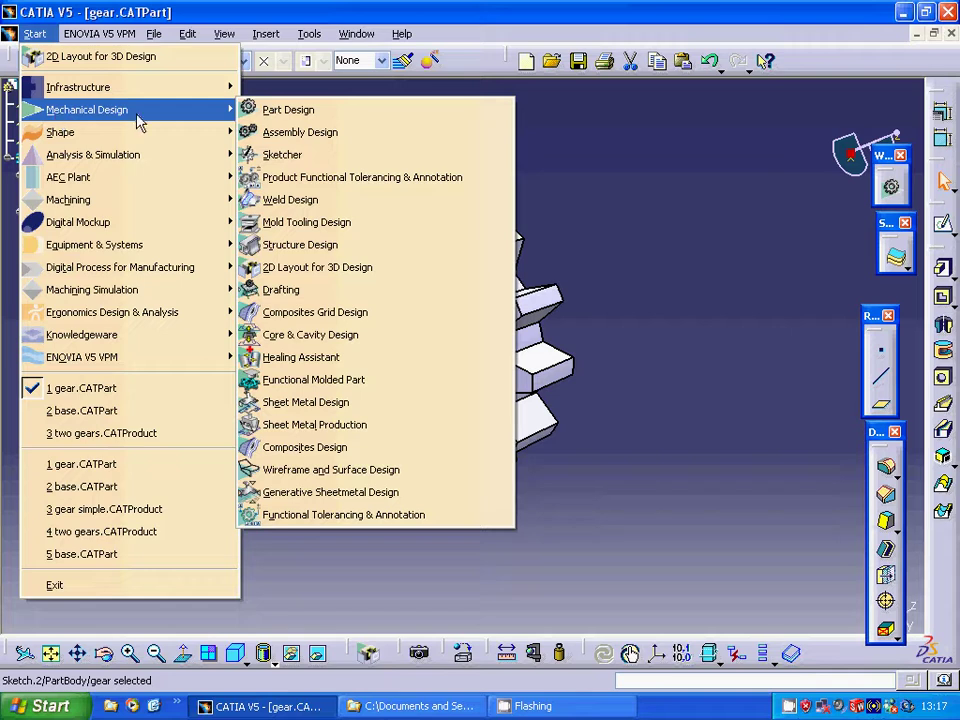
{"action": "left_click", "coordinate": [256, 134]}
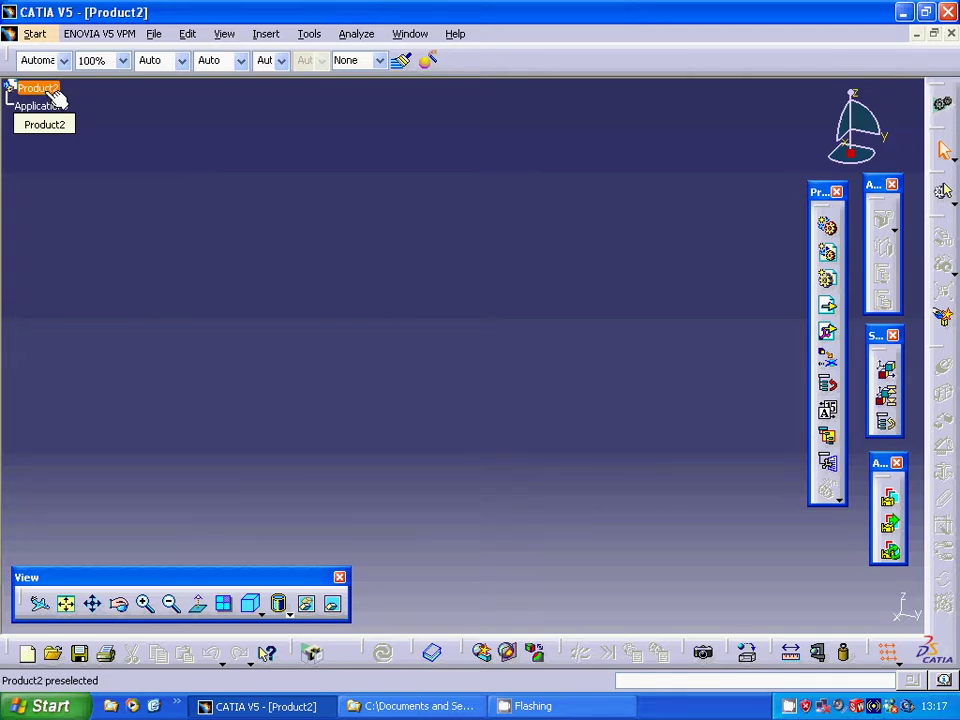
- Insert base.CATPart from the two gears folder into the product as an existing component
{"action": "right_click", "coordinate": [55, 96]}
{"action": "mouse_move", "coordinate": [92, 408]}
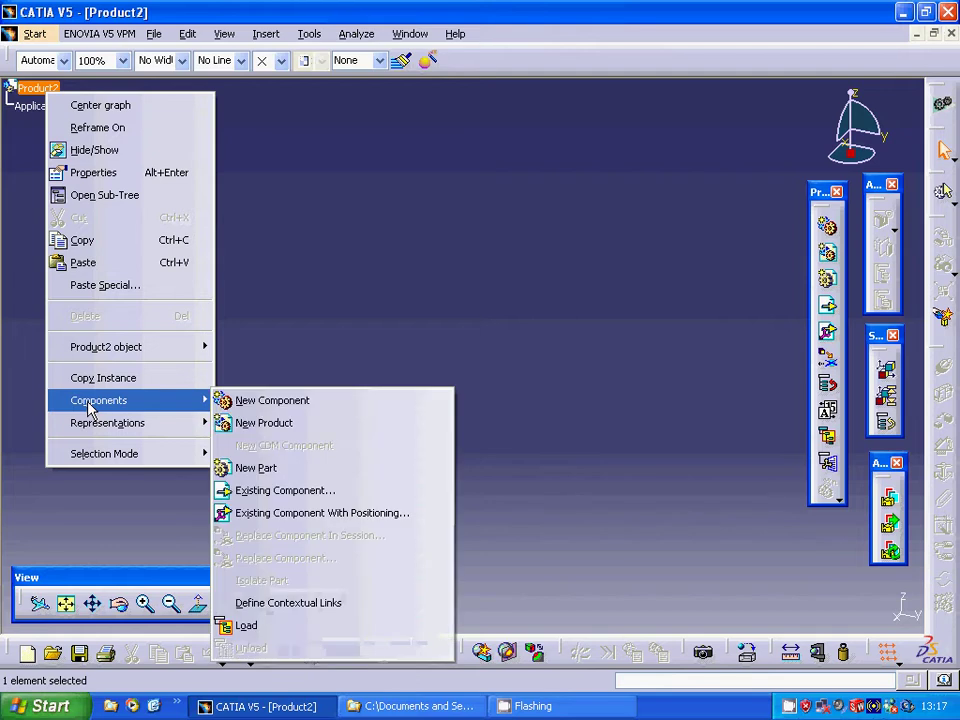
{"action": "left_click", "coordinate": [292, 491]}
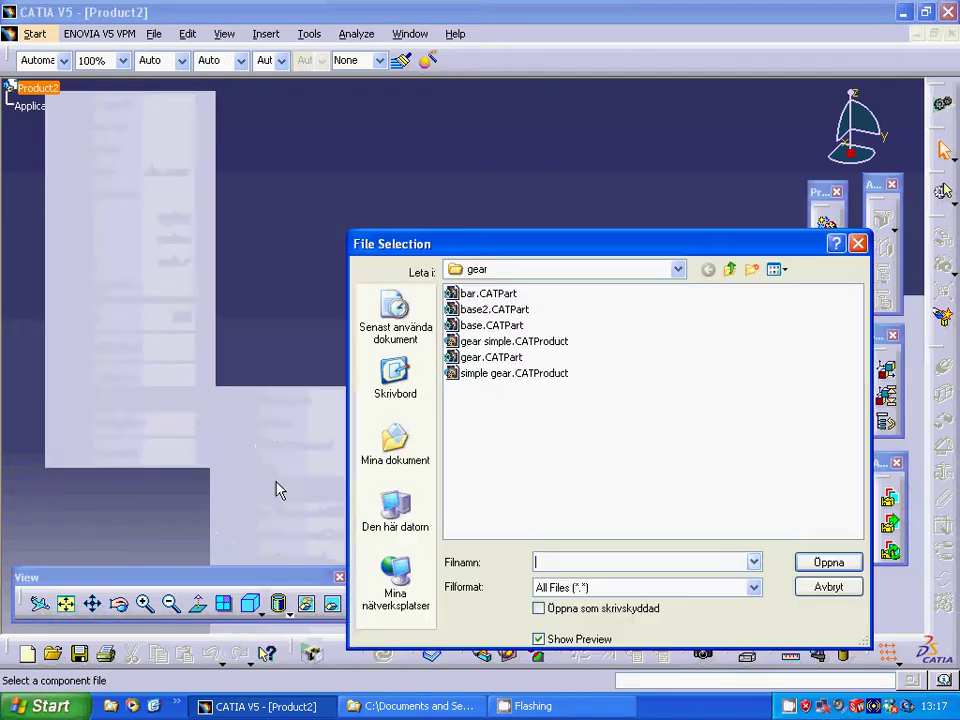
{"action": "left_click", "coordinate": [730, 270]}
{"action": "left_click", "coordinate": [455, 342]}
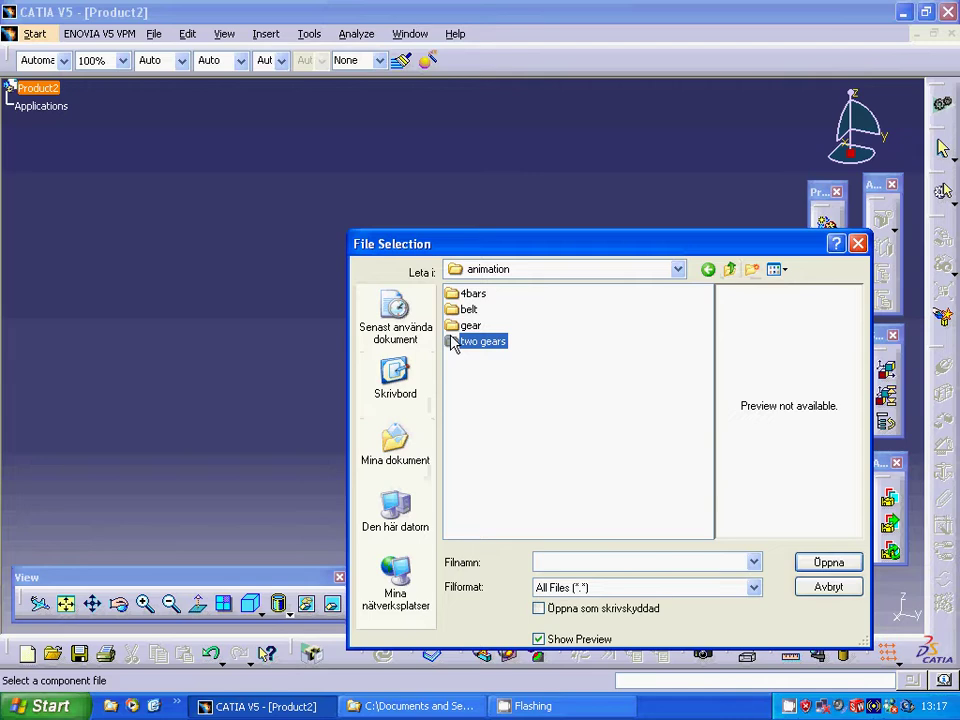
{"action": "double_click", "coordinate": [455, 341]}
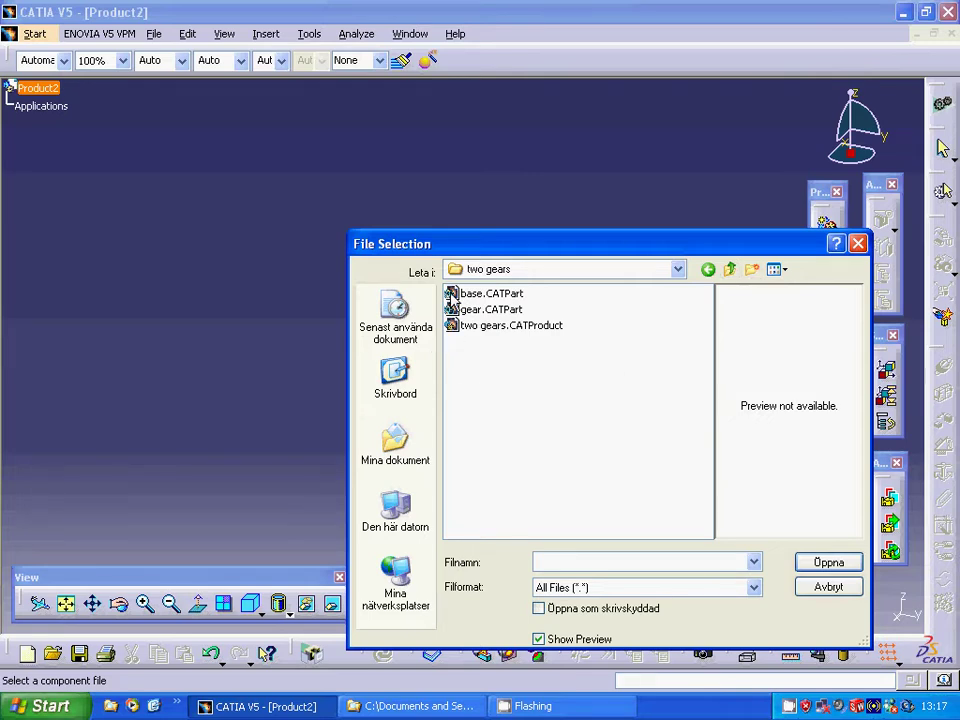
{"action": "left_click", "coordinate": [452, 296]}
{"action": "left_click", "coordinate": [818, 560]}
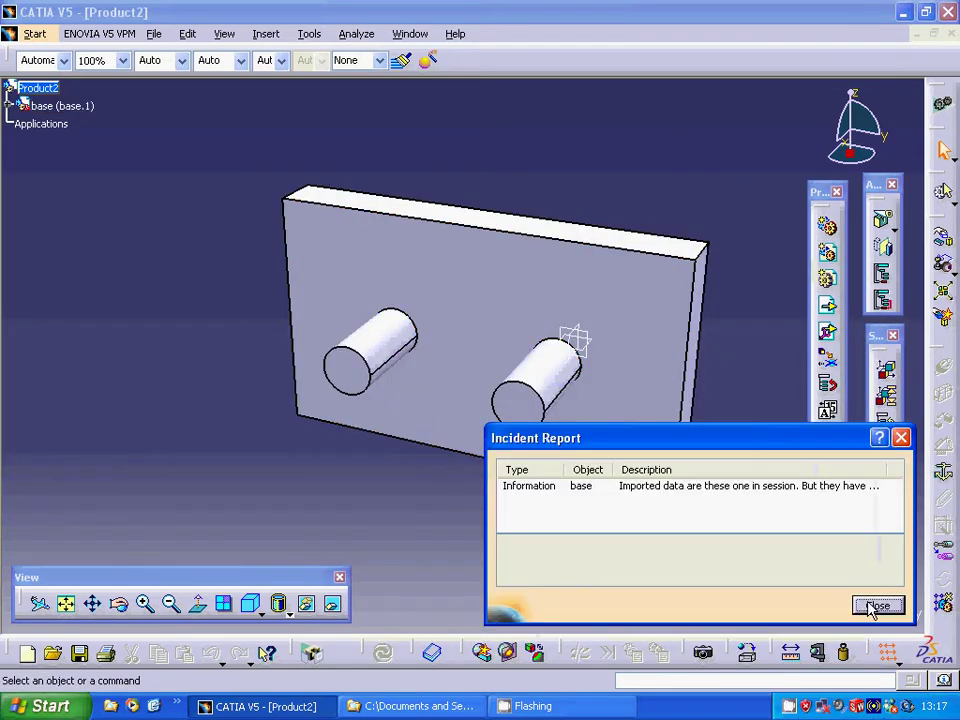
{"action": "left_click", "coordinate": [877, 606]}
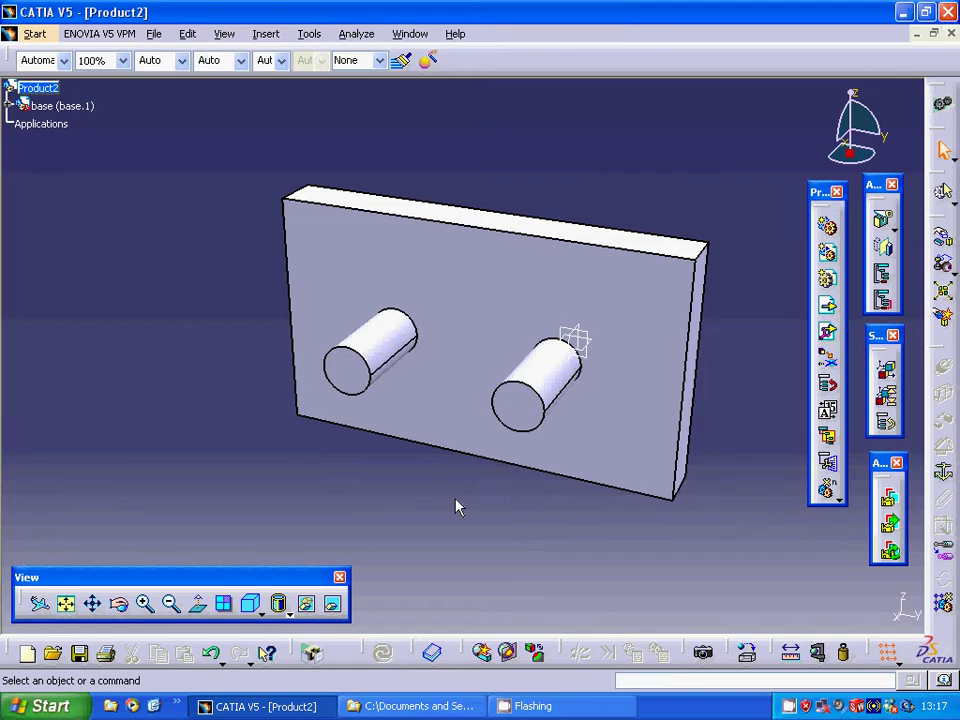
- Insert gear.CATPart from the two gears folder into the product as an existing component
{"action": "right_click", "coordinate": [52, 89]}
{"action": "mouse_move", "coordinate": [99, 400]}
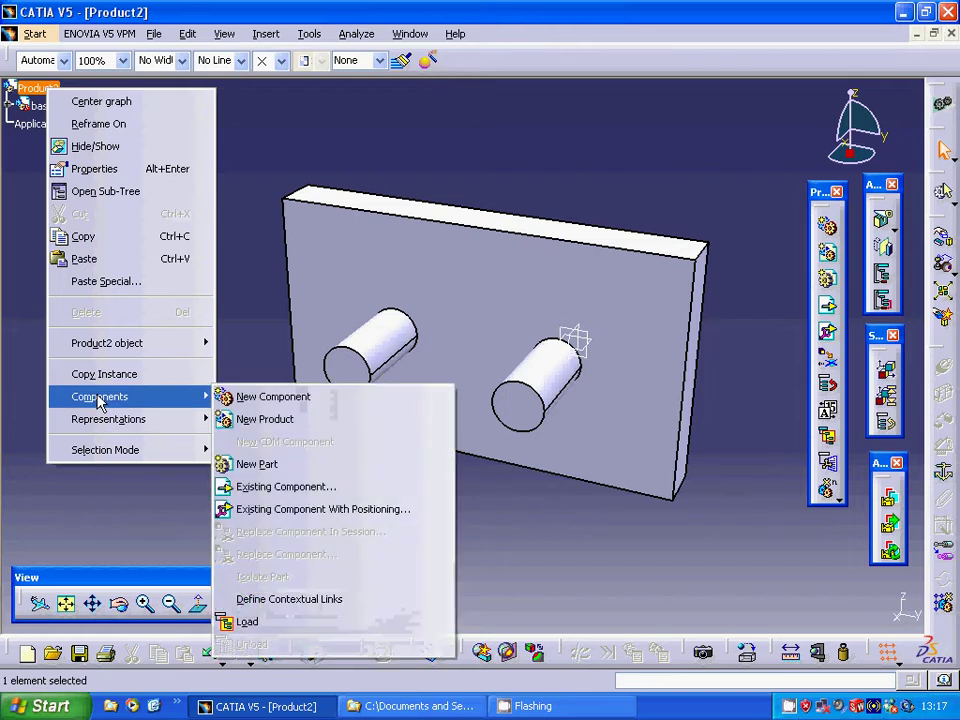
{"action": "left_click", "coordinate": [263, 489]}
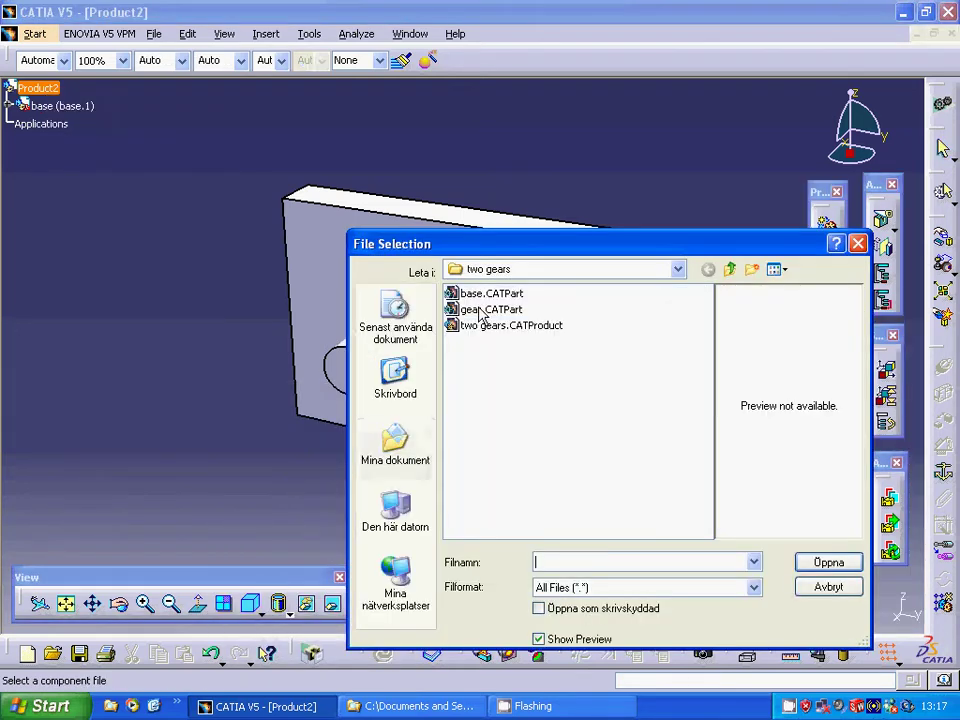
{"action": "left_click", "coordinate": [484, 310]}
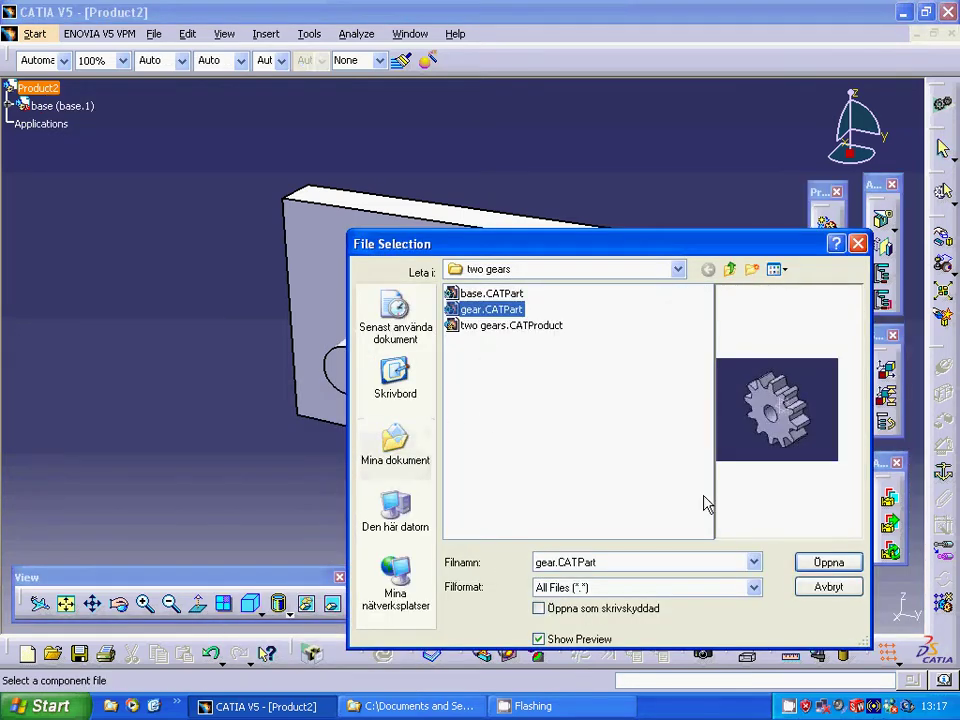
{"action": "left_click", "coordinate": [824, 563]}
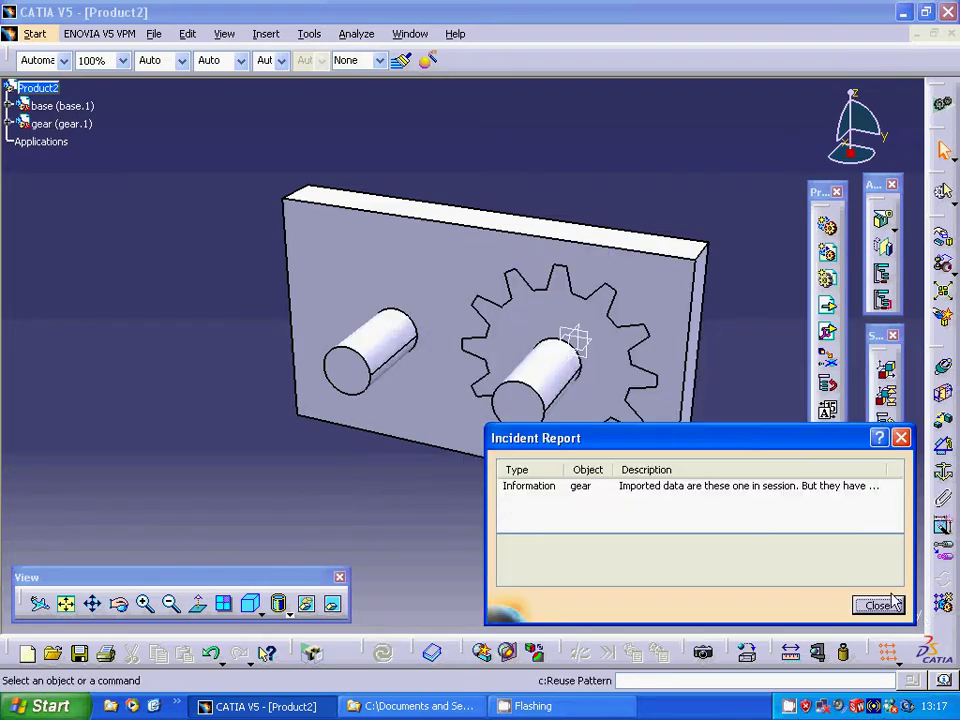
{"action": "left_click", "coordinate": [893, 604]}
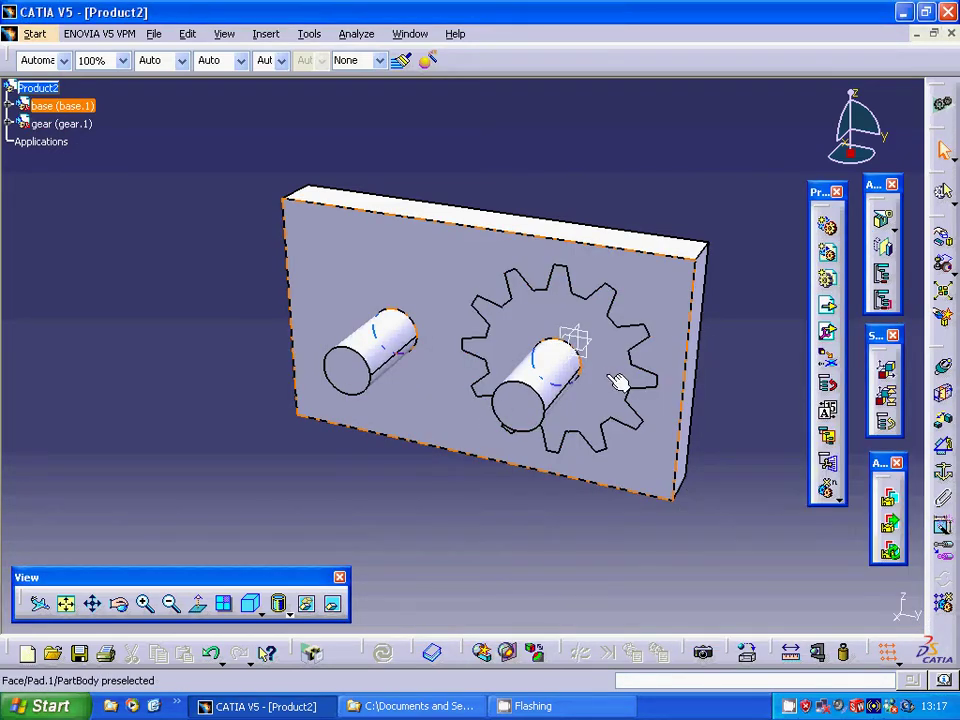
- Move the gear along the X axis with the Manipulation command until it sits in front of the base's pins
{"action": "left_click", "coordinate": [942, 238]}
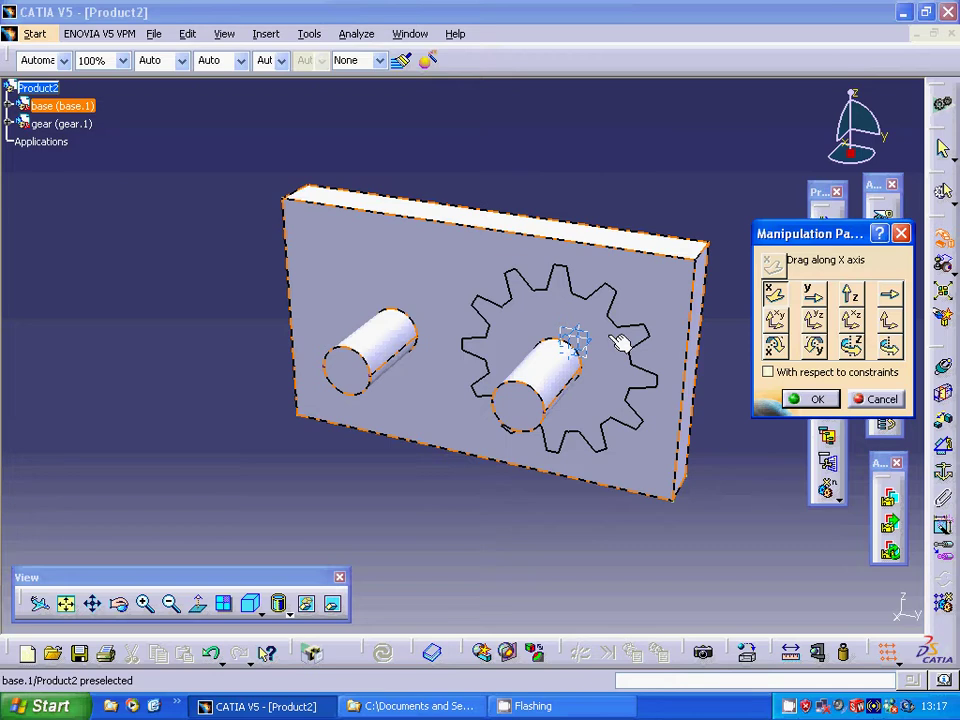
{"action": "left_click_drag", "start_coordinate": [620, 340], "coordinate": [563, 455]}
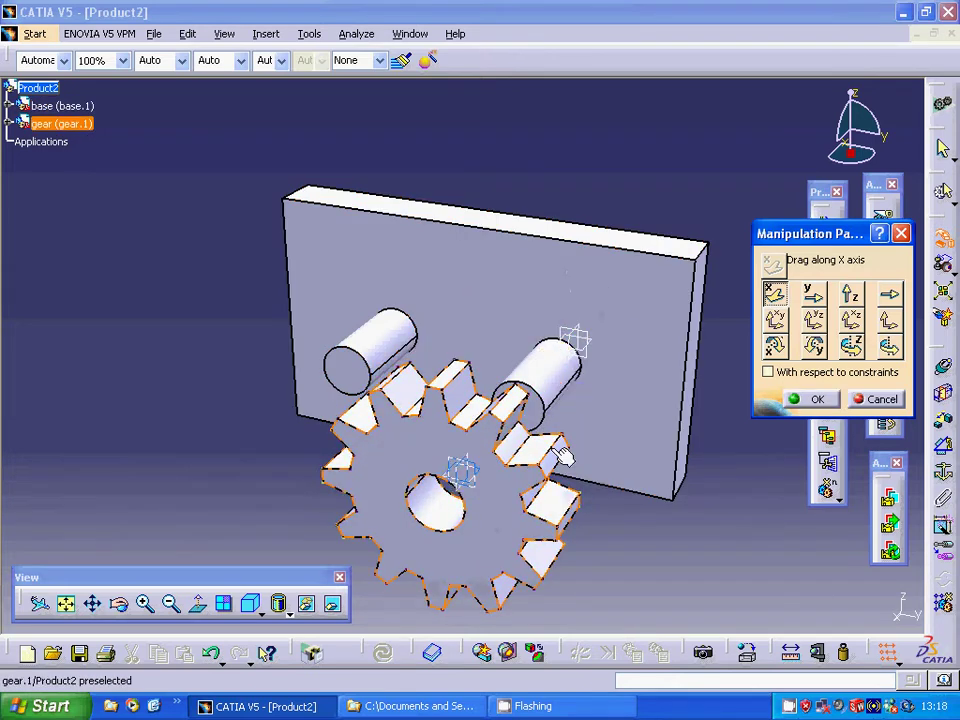
{"action": "left_click", "coordinate": [817, 399]}
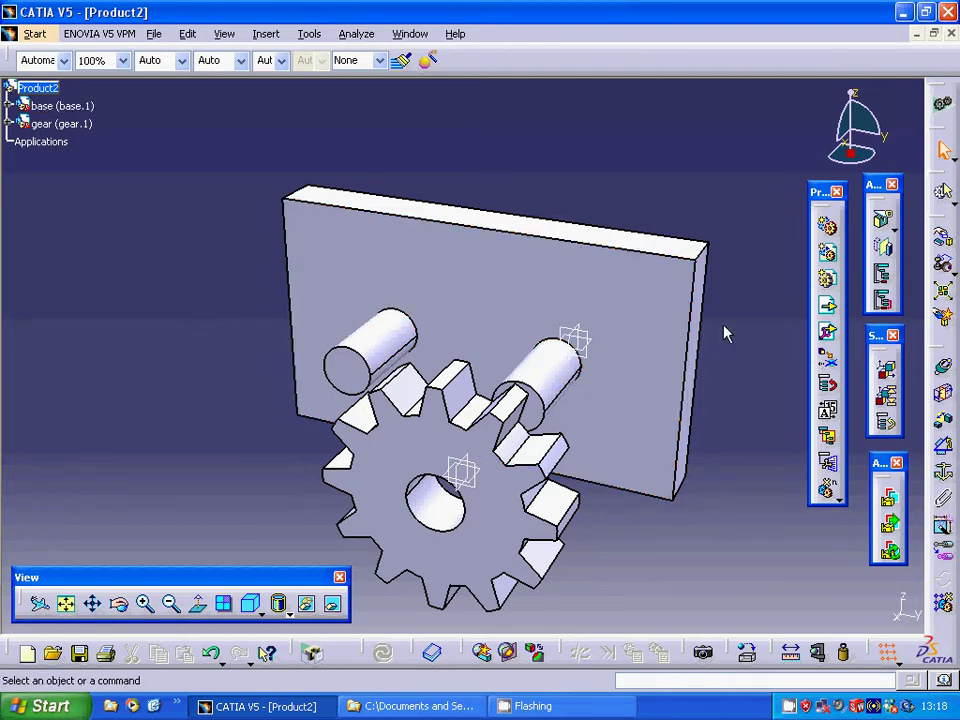
- Add a coincidence constraint between the axis of the base pin nearest the origin and the gear's bore axis
{"action": "left_click", "coordinate": [945, 370]}
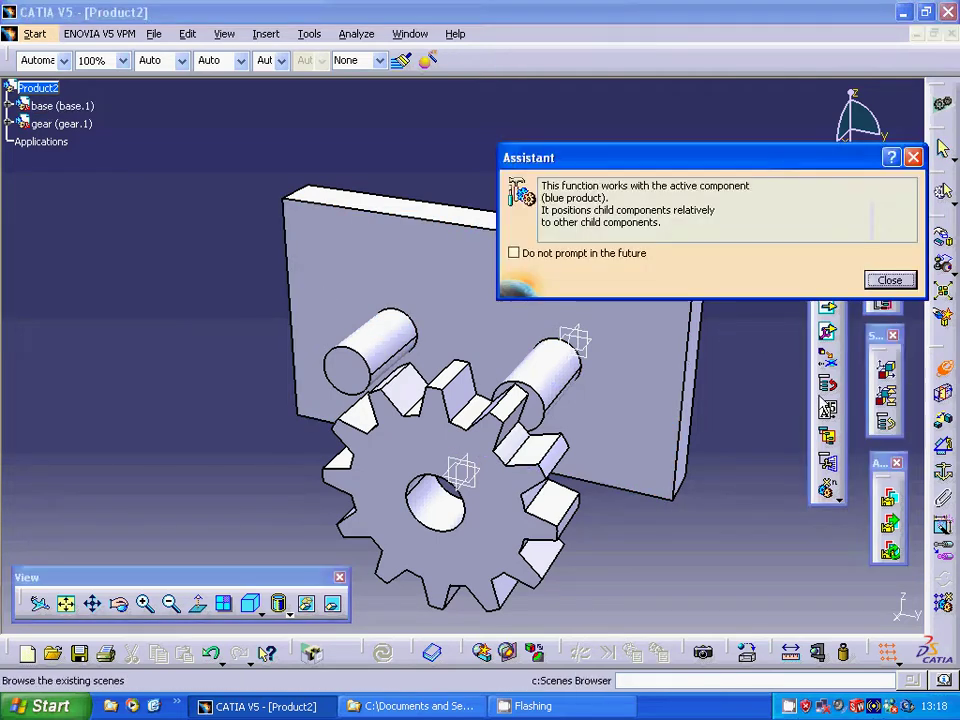
{"action": "left_click", "coordinate": [880, 283]}
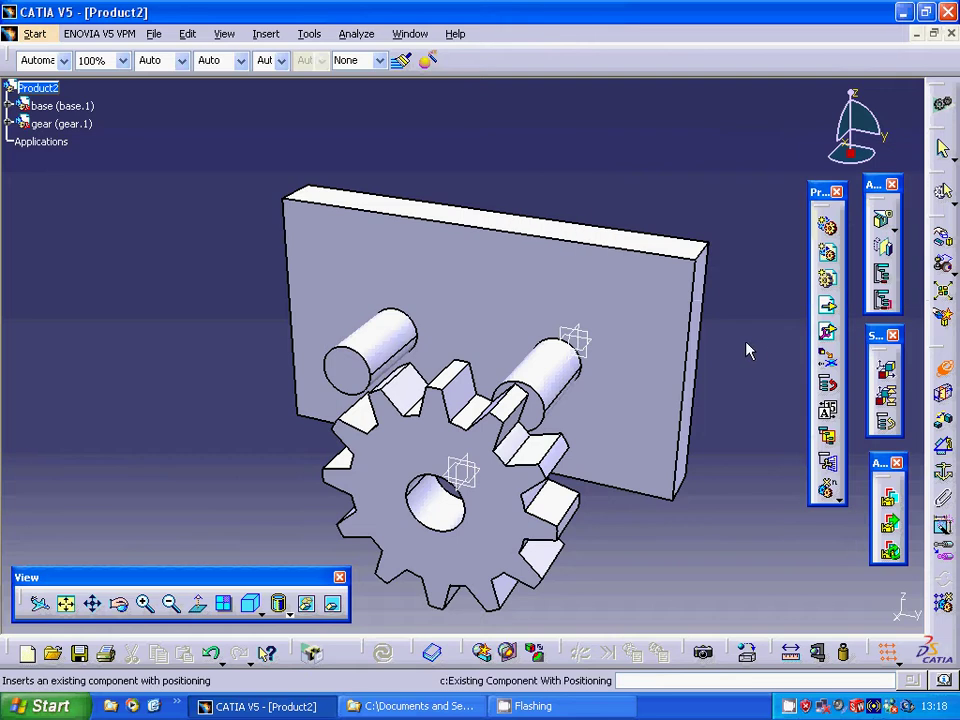
{"action": "left_click", "coordinate": [549, 385]}
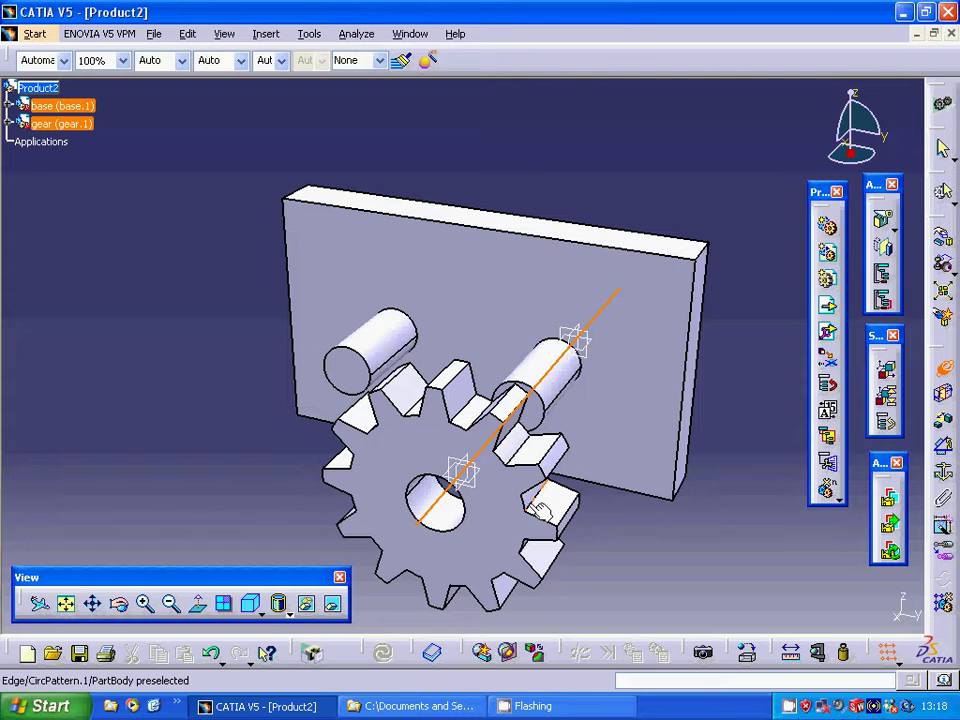
{"action": "left_click", "coordinate": [528, 504]}
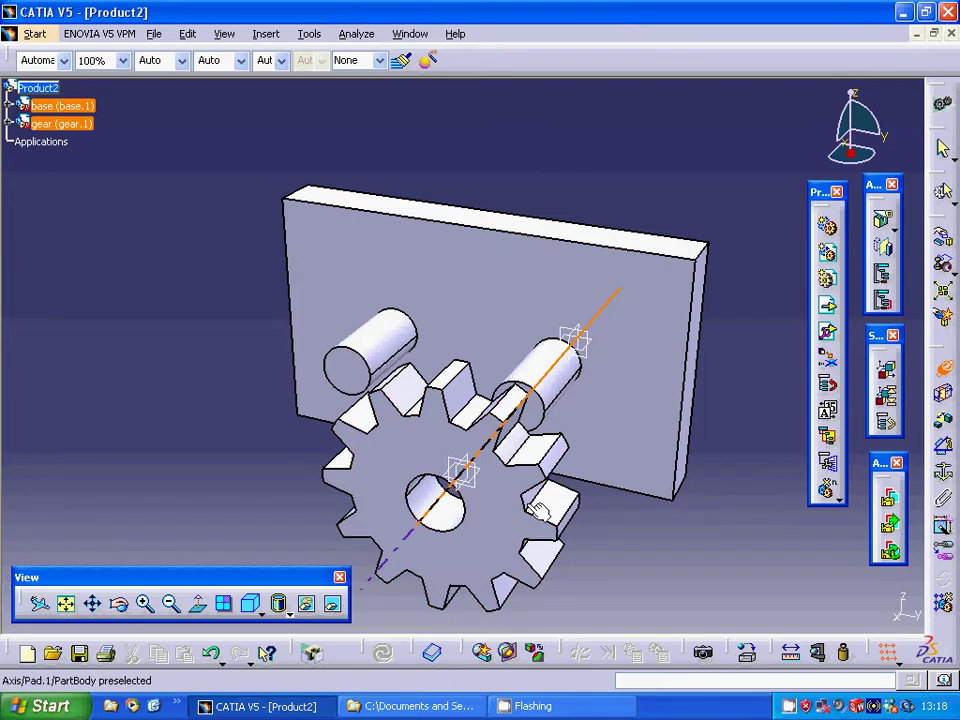
{"action": "left_click", "coordinate": [541, 505]}
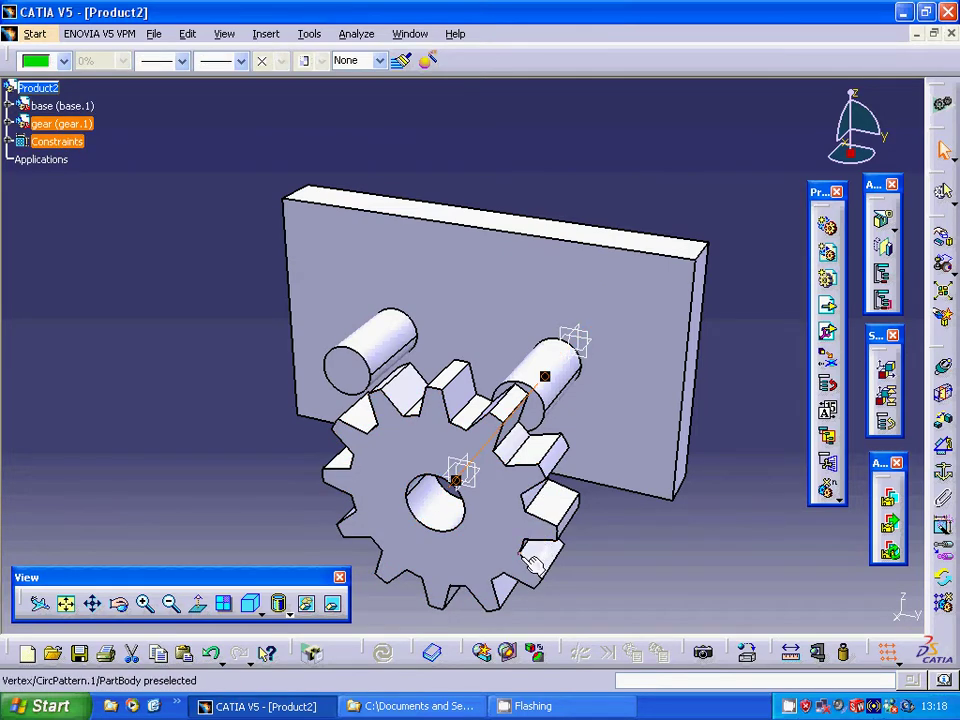